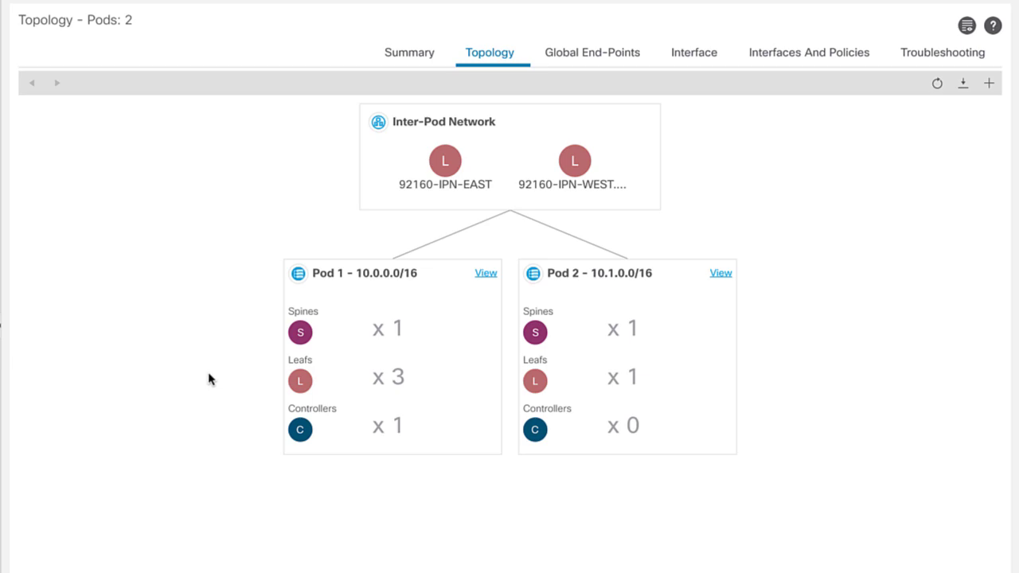
# Open the detailed topology view of Pod 1.
pyautogui.click(485, 275)
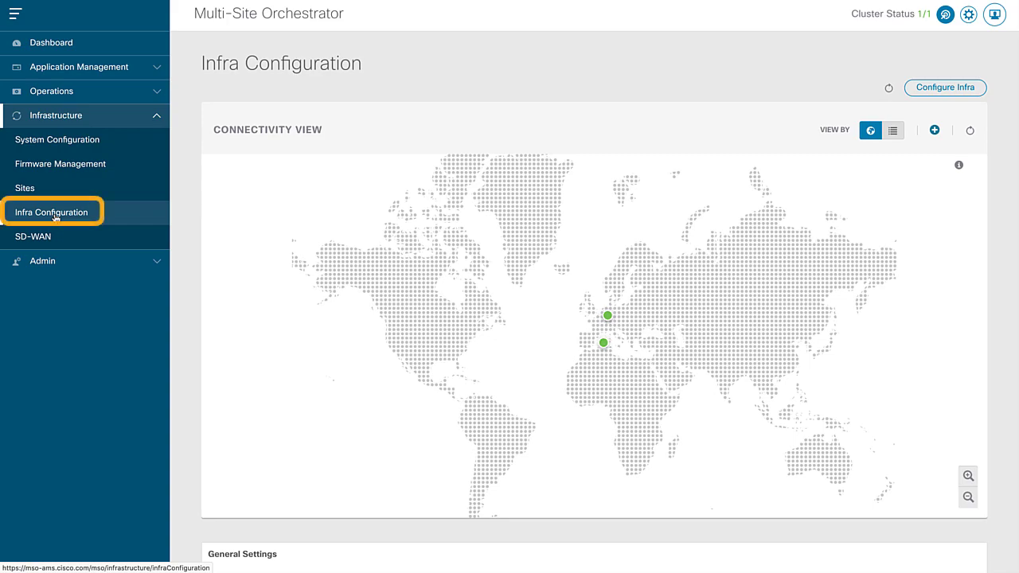
# Open the infra configuration for editing and enable ACI Multi-Site on the AMS site.
pyautogui.click(941, 87)
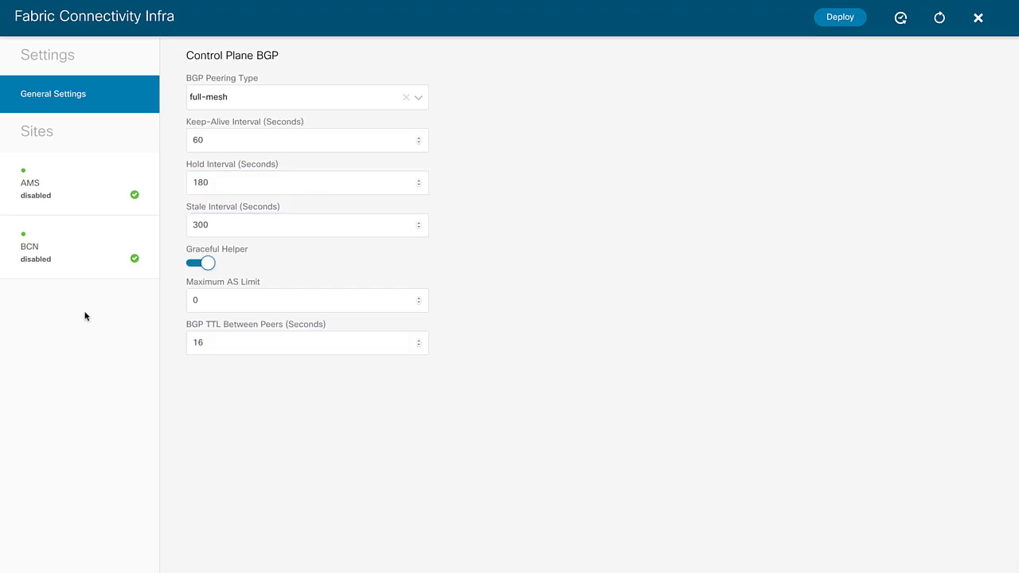
pyautogui.click(86, 202)
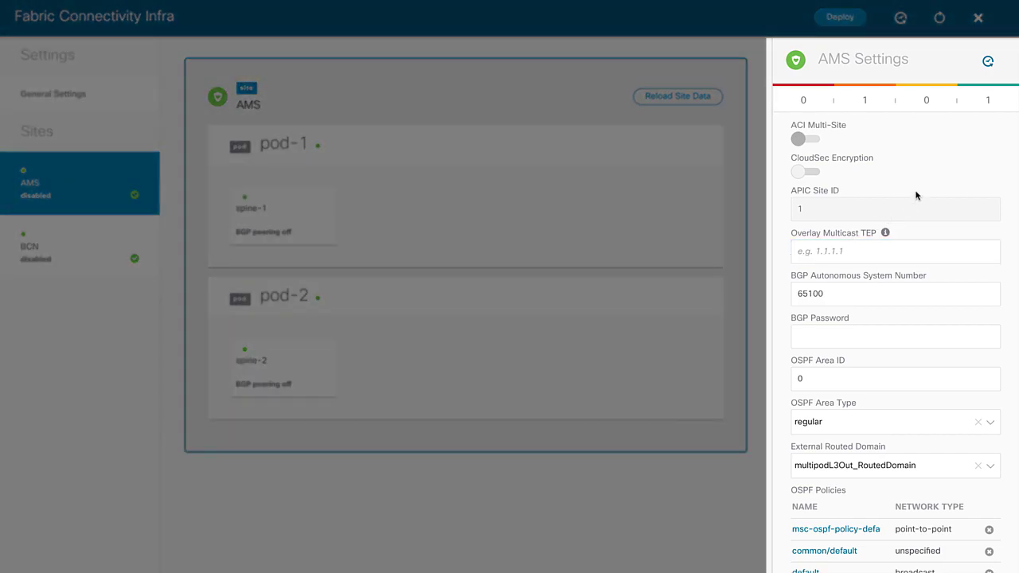
pyautogui.click(807, 139)
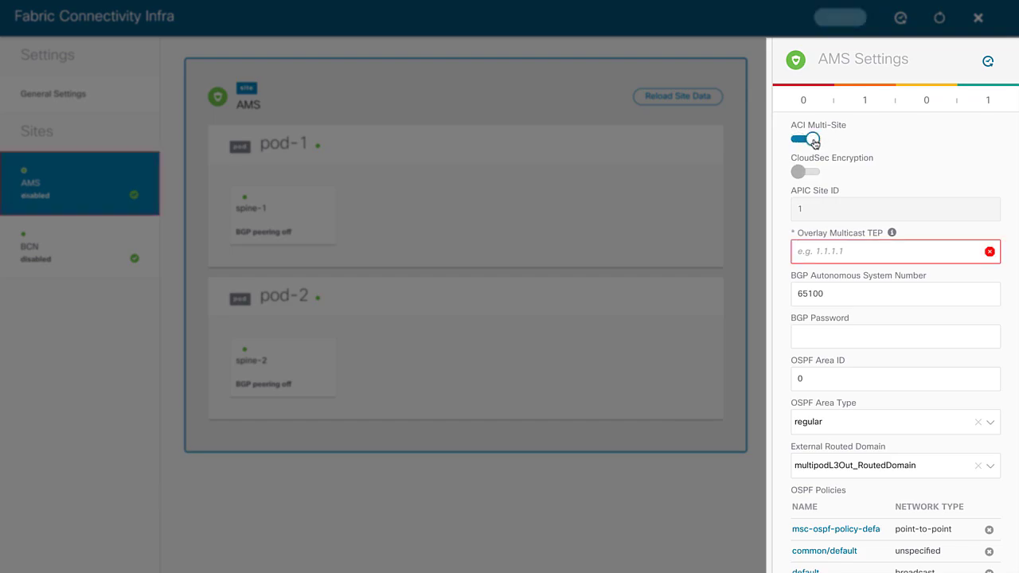
# Review the AMS site's BGP and OSPF settings, along with its pod-1 and spine settings.
pyautogui.click(884, 298)
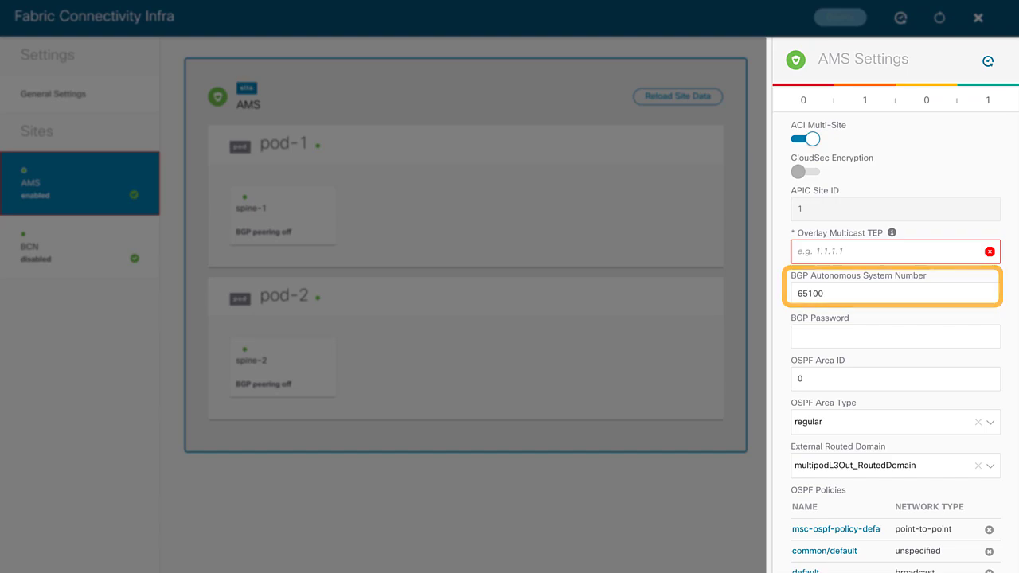
pyautogui.scroll(-3, 780, 336)
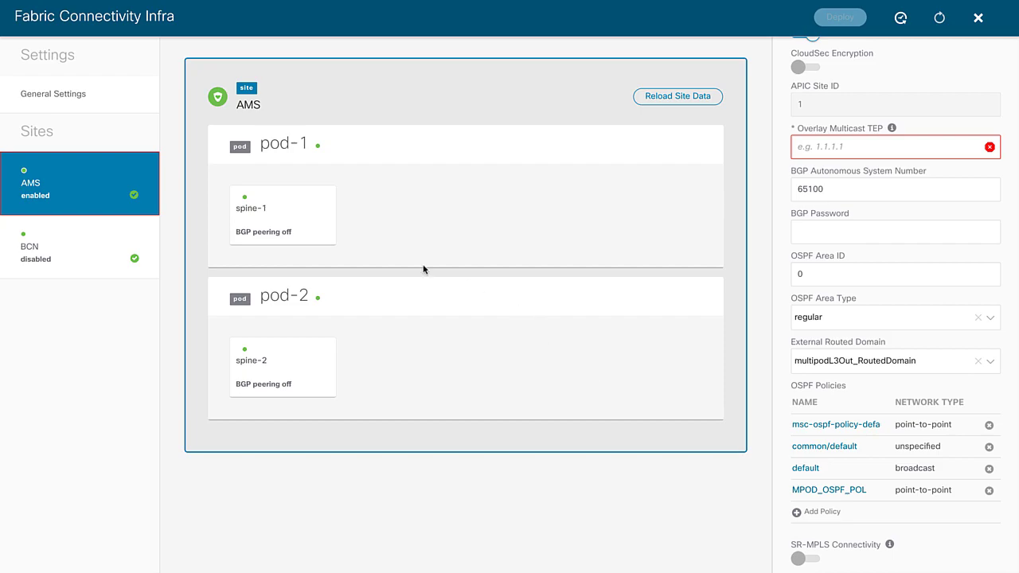
pyautogui.click(356, 160)
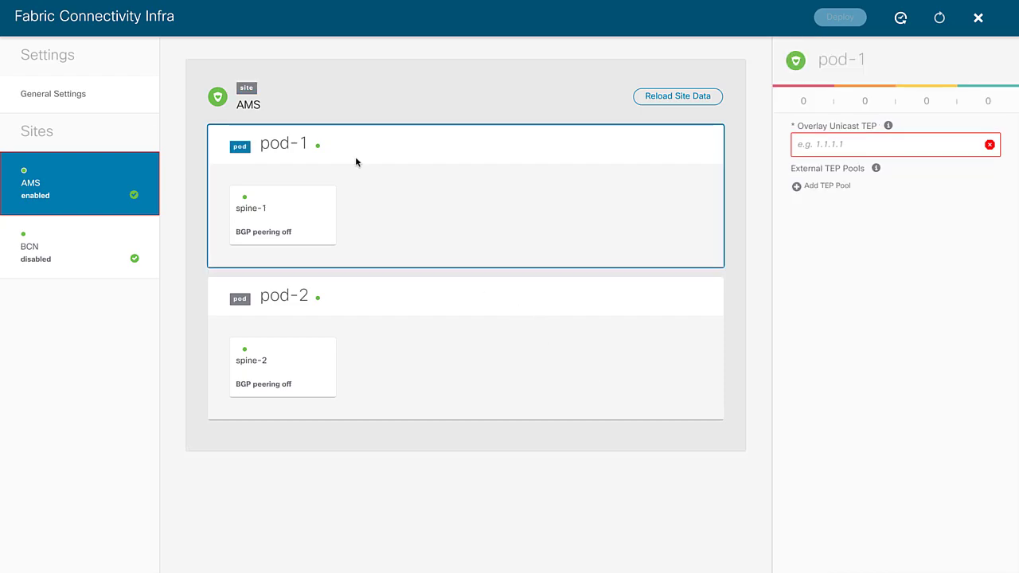
pyautogui.click(292, 222)
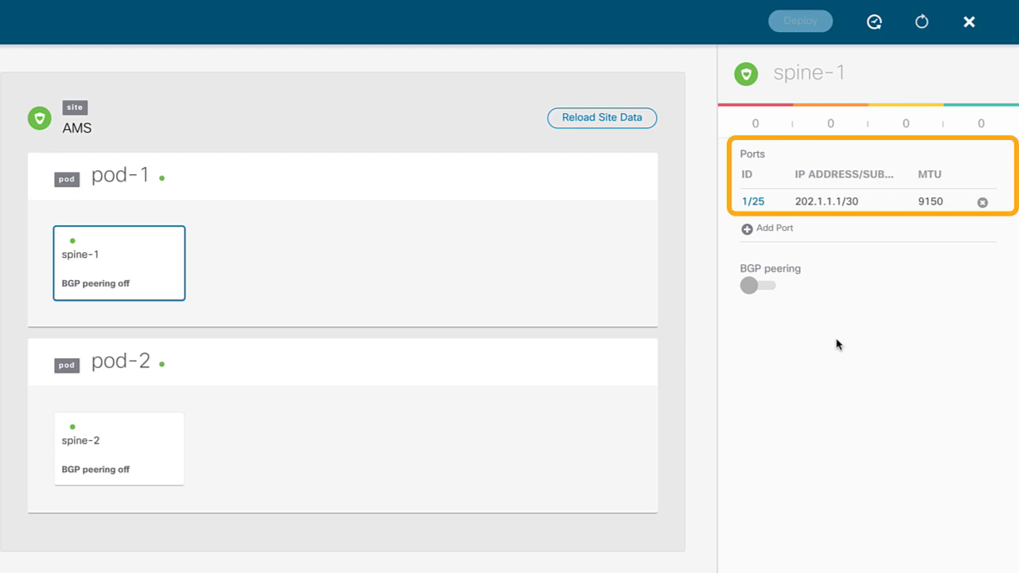
pyautogui.click(331, 372)
pyautogui.click(146, 444)
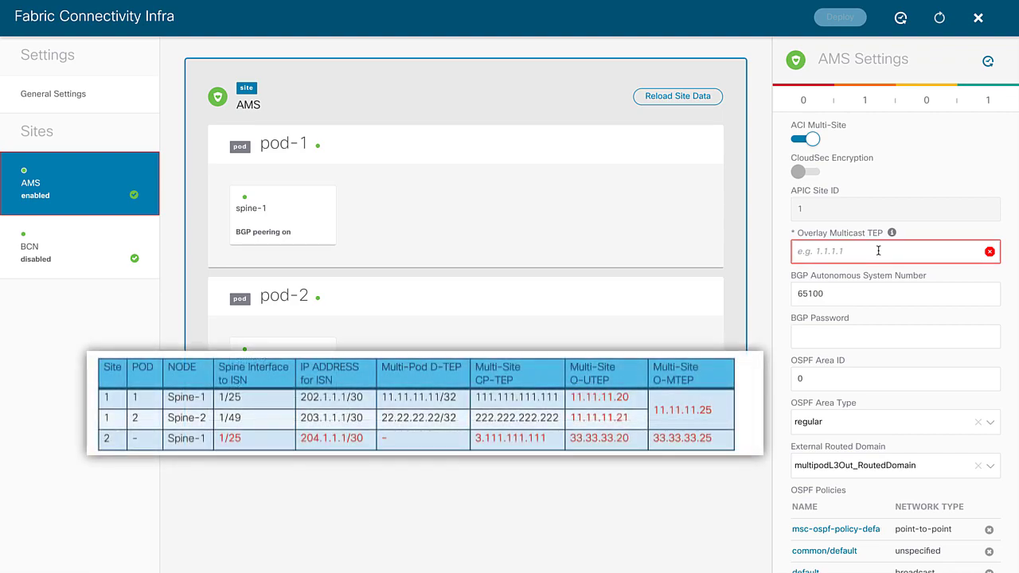
# Set the AMS site's Overlay Multicast TEP to 11.11.11.25 and its pod-1 Overlay Unicast TEP to 11.11.11.20.
pyautogui.write('11.11.')
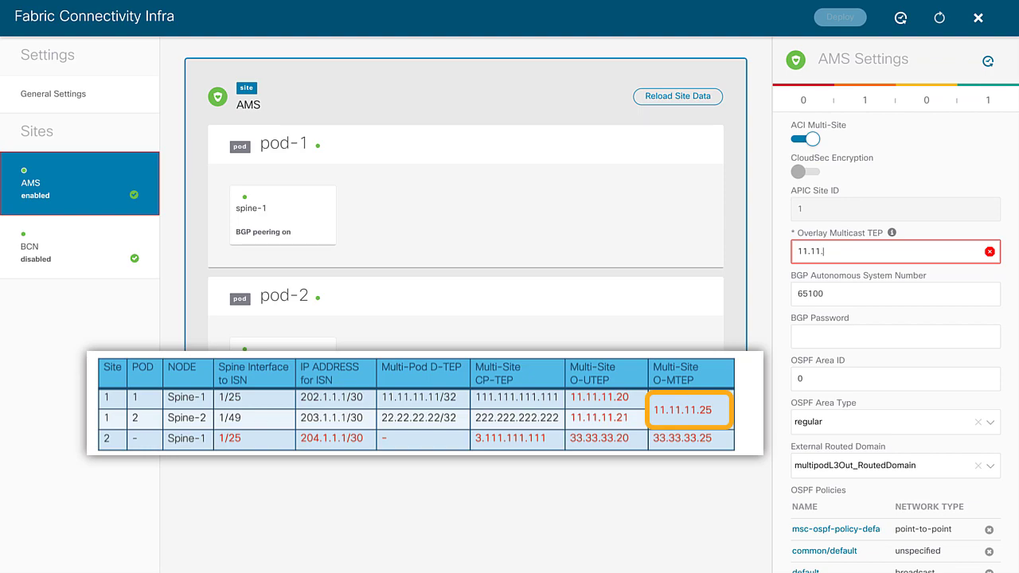
pyautogui.write('11.25')
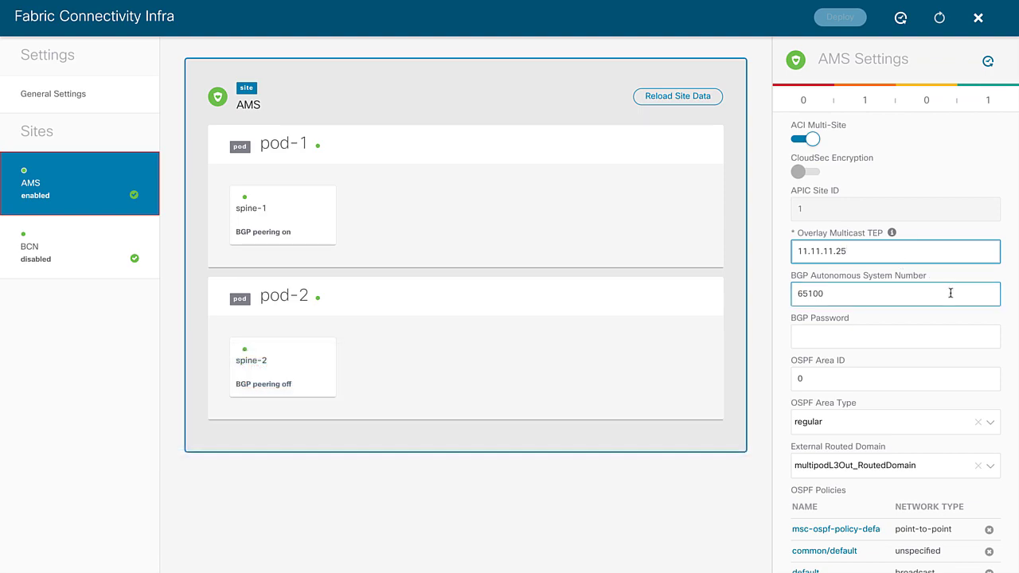
pyautogui.click(515, 155)
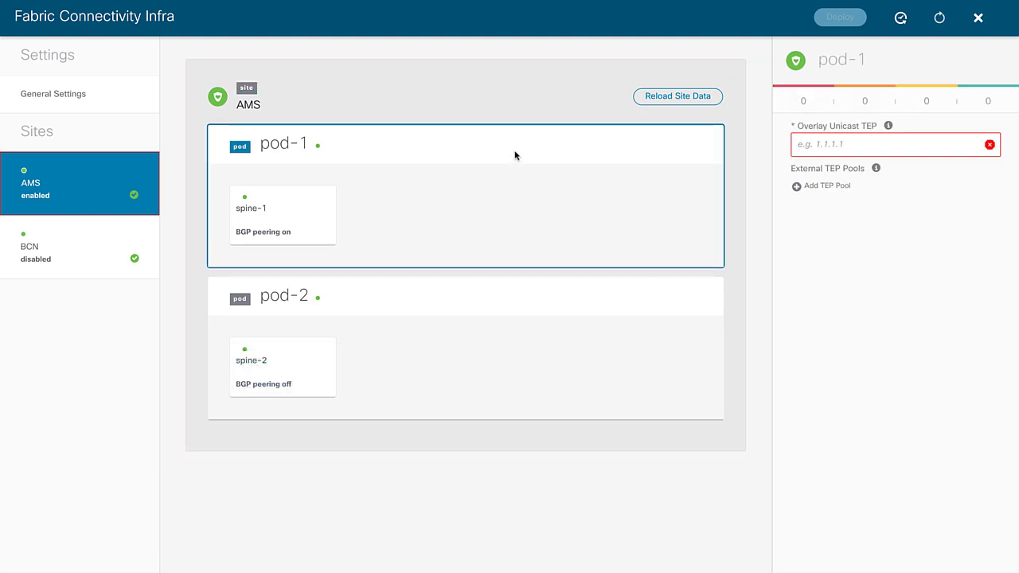
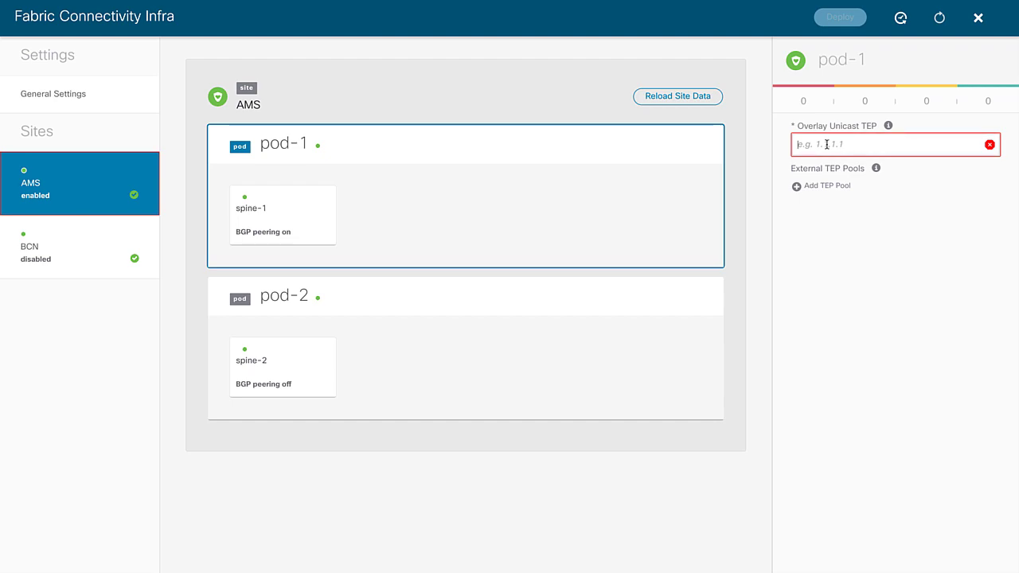
pyautogui.write('11.11.11.20')
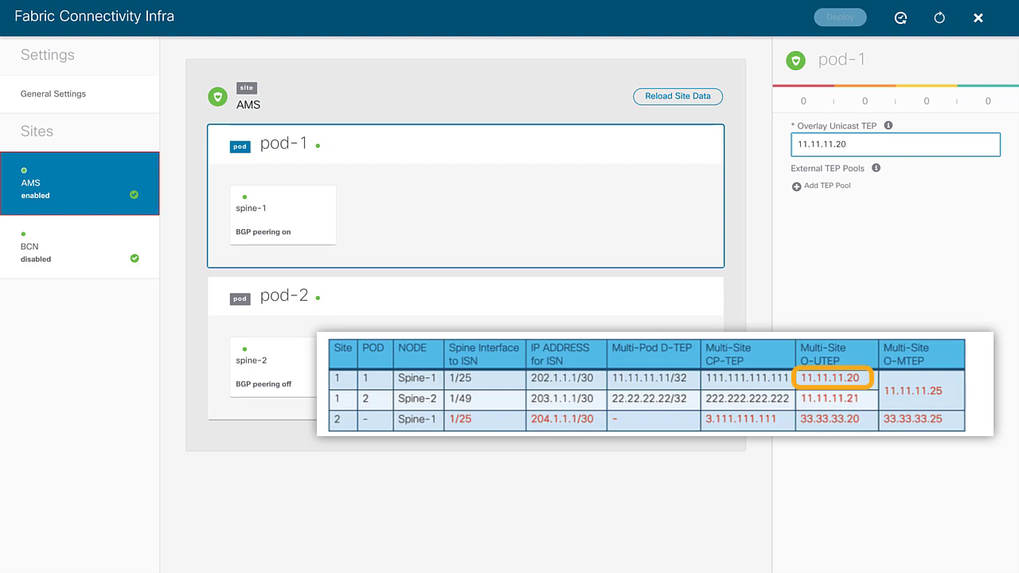
# Set the Overlay Unicast TEP of pod-2 in the AMS site to 11.11.11.21.
pyautogui.click(599, 294)
pyautogui.click(848, 147)
pyautogui.write('11.11.11.21')
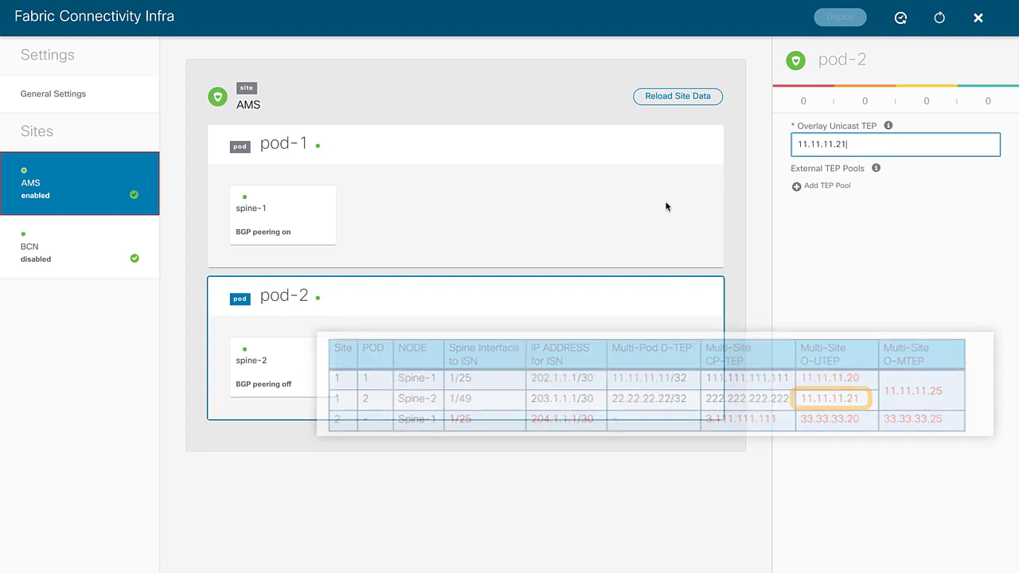
# Check the router-ID hint for spine-1 in AMS and set its BGP-EVPN Router-ID to 111.111.111.111.
pyautogui.click(303, 219)
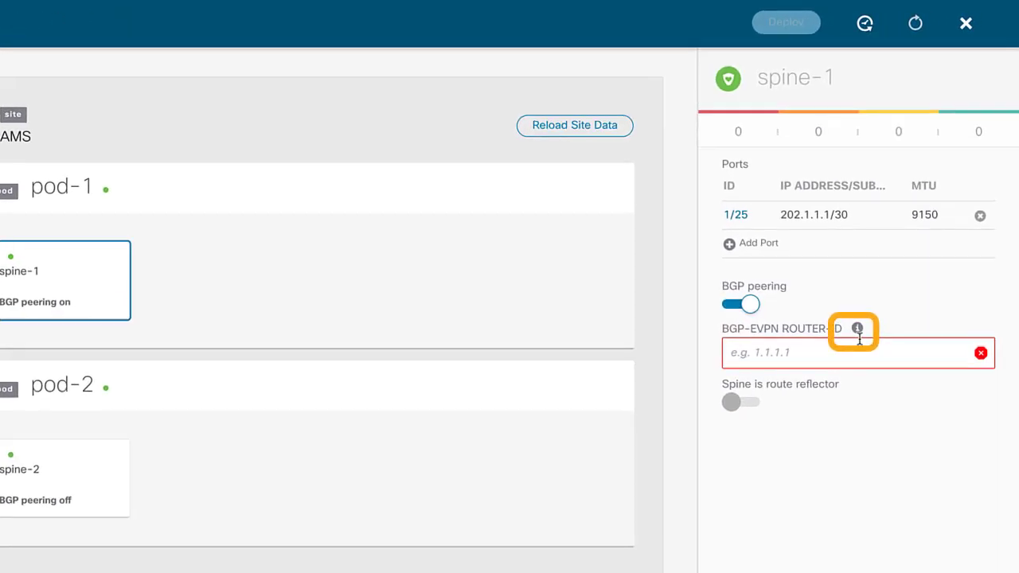
pyautogui.moveTo(858, 329)
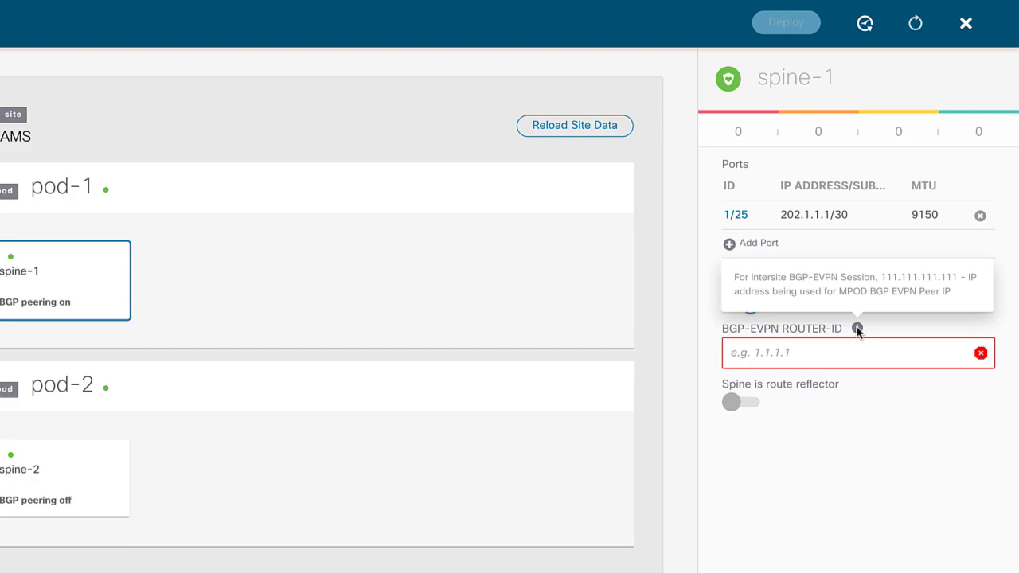
pyautogui.click(819, 351)
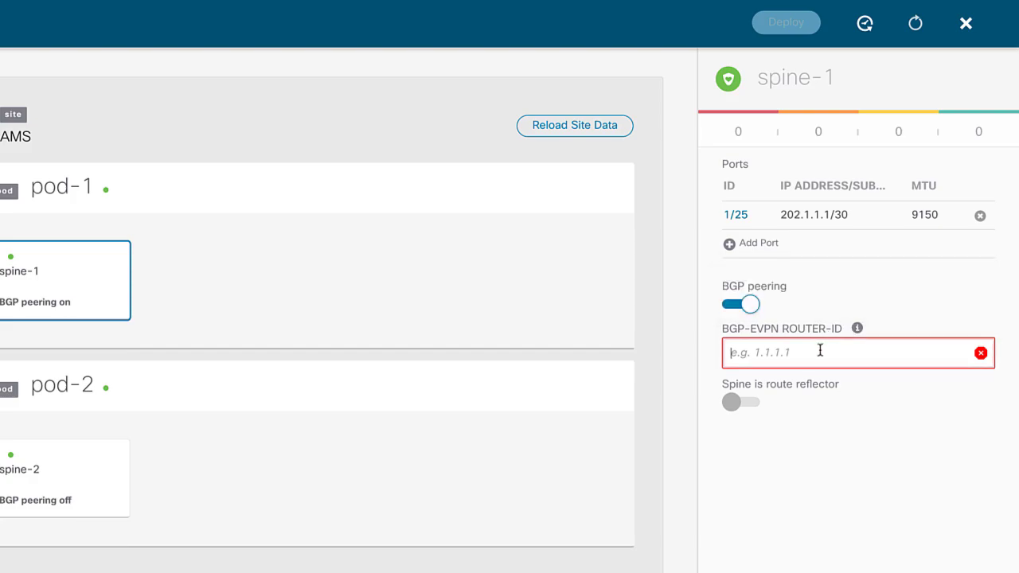
pyautogui.write('111.111.111.111')
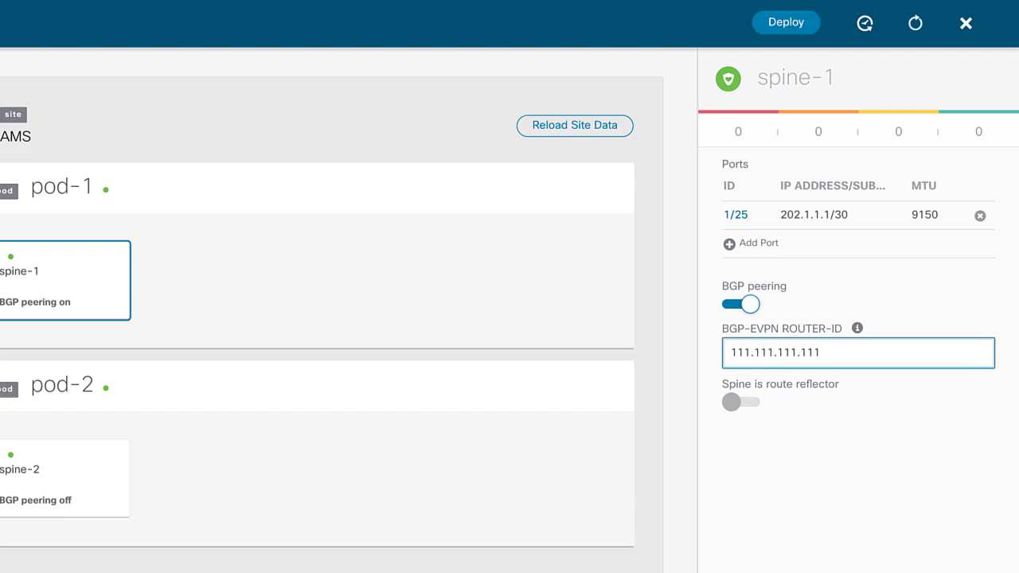
# Enable BGP peering on spine-2 in AMS and set its BGP-EVPN Router-ID to 222.222.222.222.
pyautogui.click(72, 468)
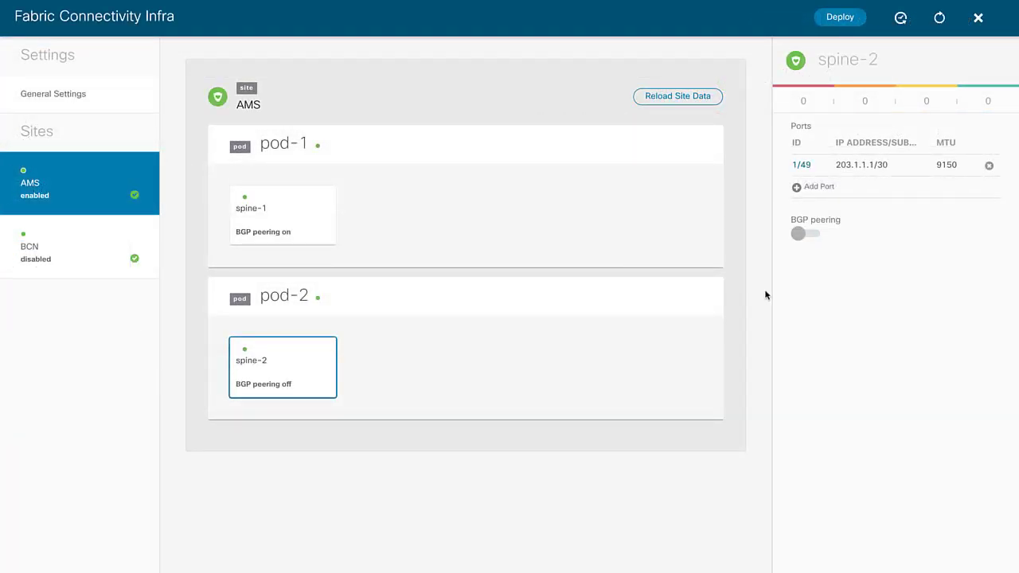
pyautogui.click(806, 234)
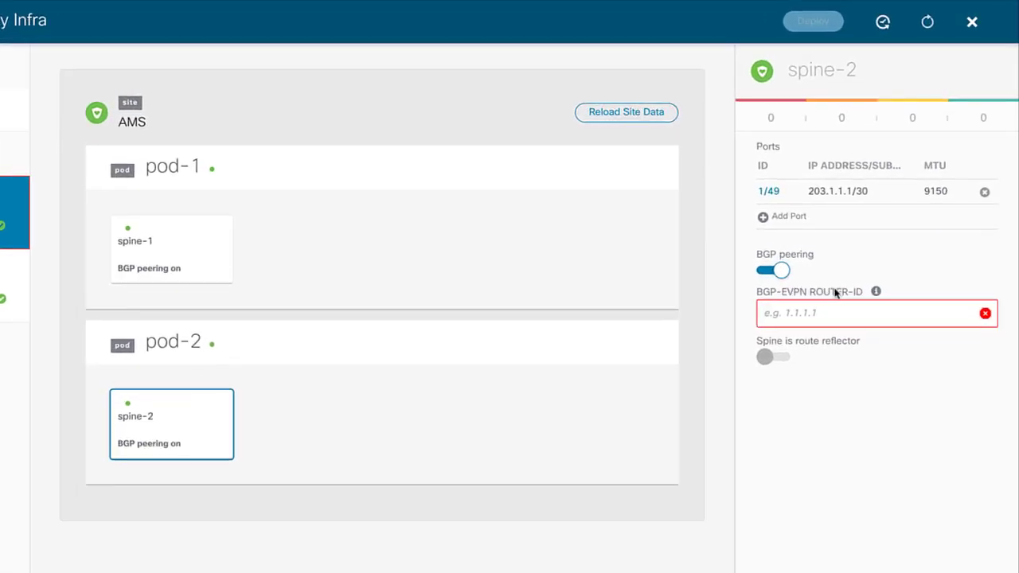
pyautogui.moveTo(894, 253)
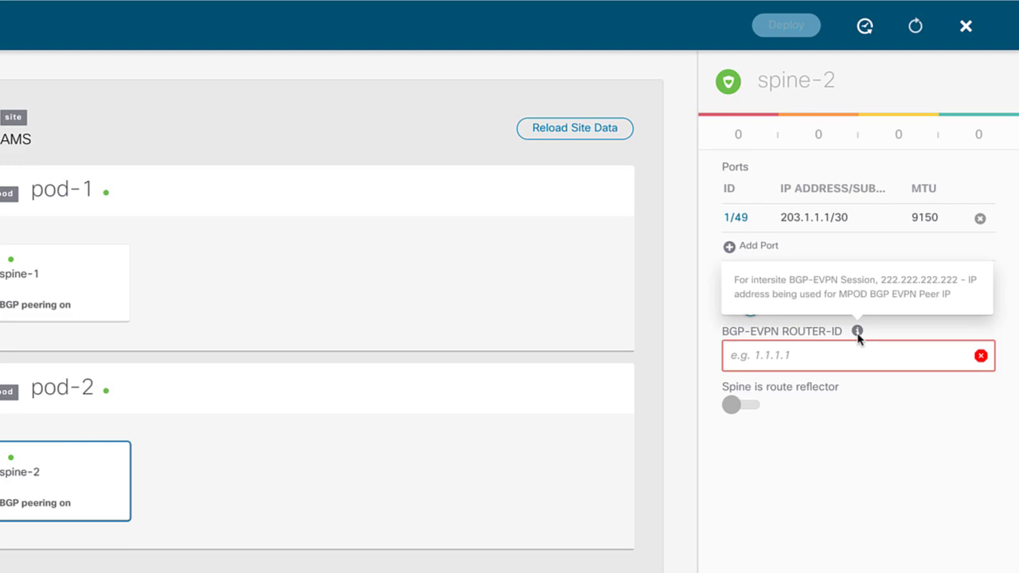
pyautogui.click(830, 355)
pyautogui.write('222.222.222.222')
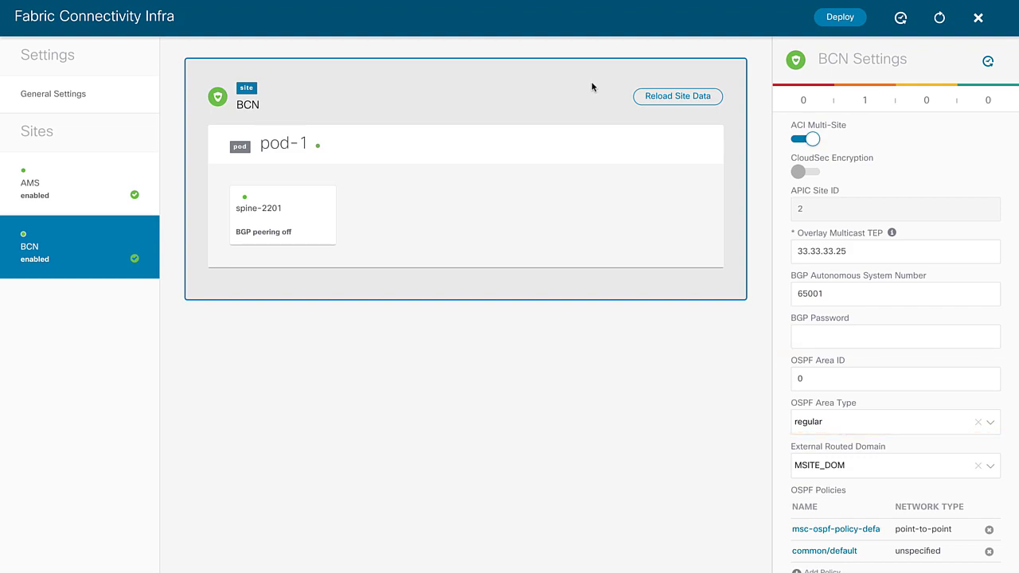
# Set the Overlay Unicast TEP of pod-1 in the BCN site to 33.33.33.20.
pyautogui.click(483, 150)
pyautogui.click(808, 153)
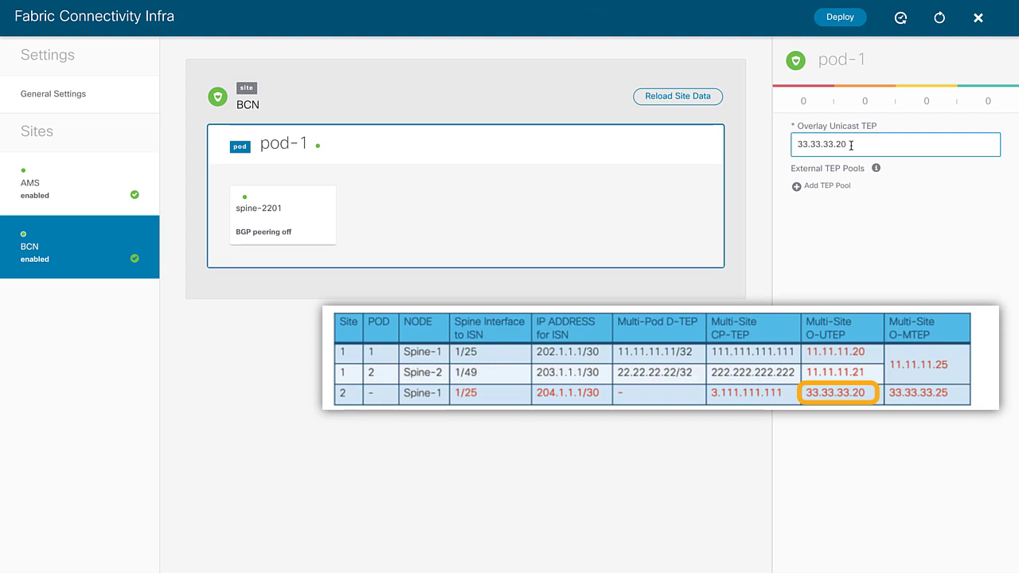
pyautogui.click(674, 165)
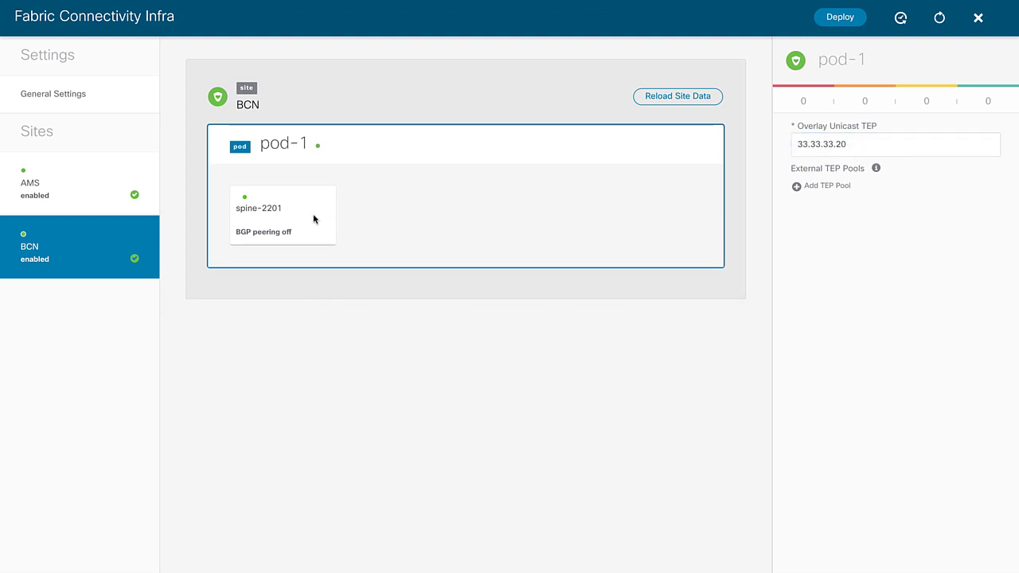
# Add port 1/25 to spine-2201 in BCN with IP address 204.1.1.1/30, MTU inherit and OSPF policy msc-ospf-policy-default.
pyautogui.click(314, 219)
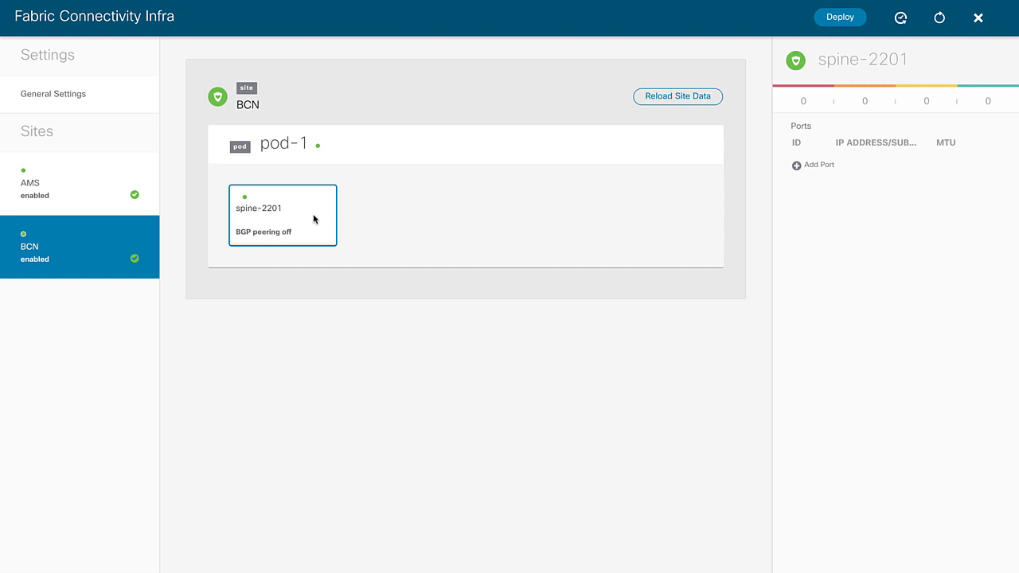
pyautogui.click(818, 166)
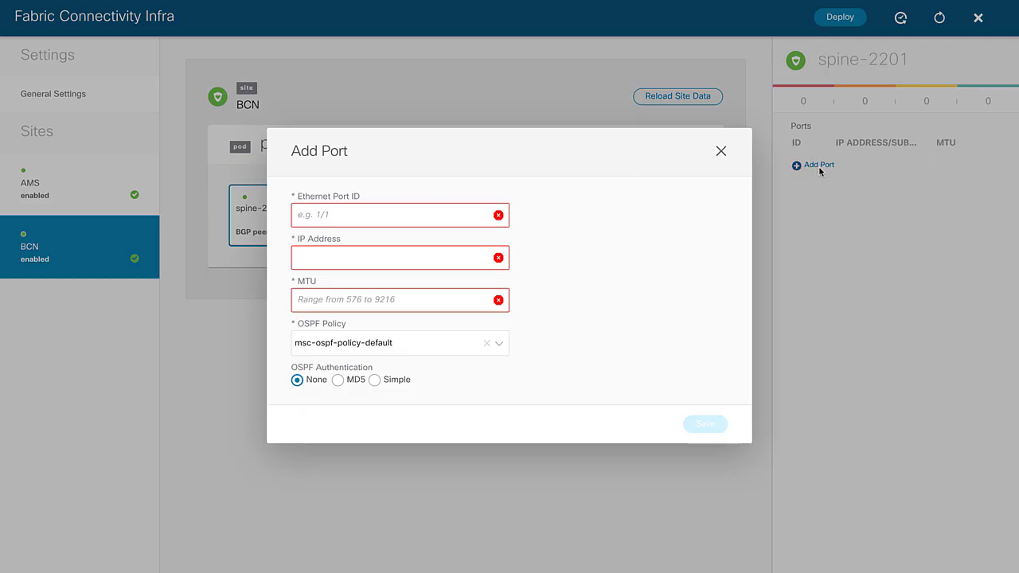
pyautogui.click(410, 219)
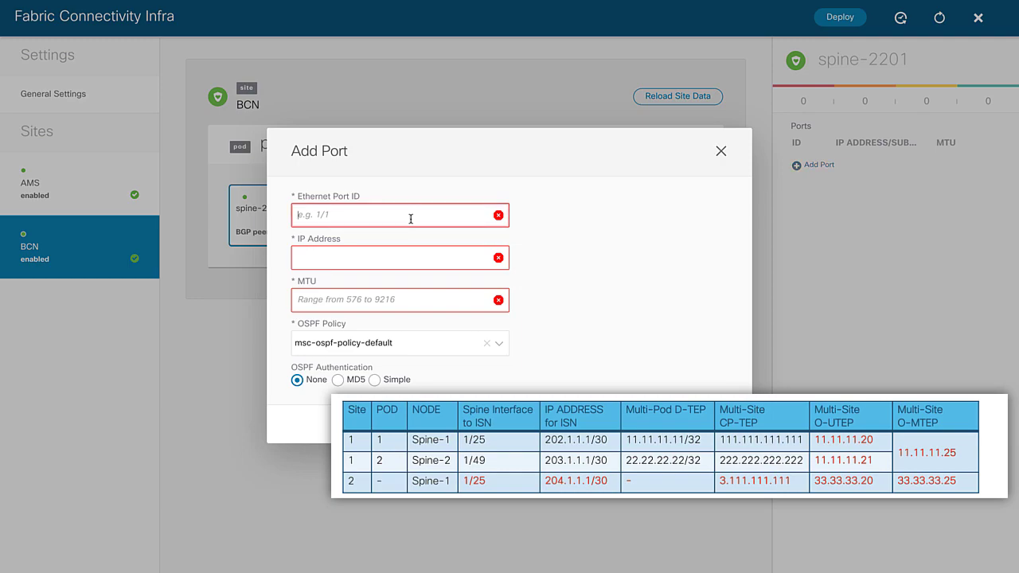
pyautogui.write('1/25')
pyautogui.click(379, 258)
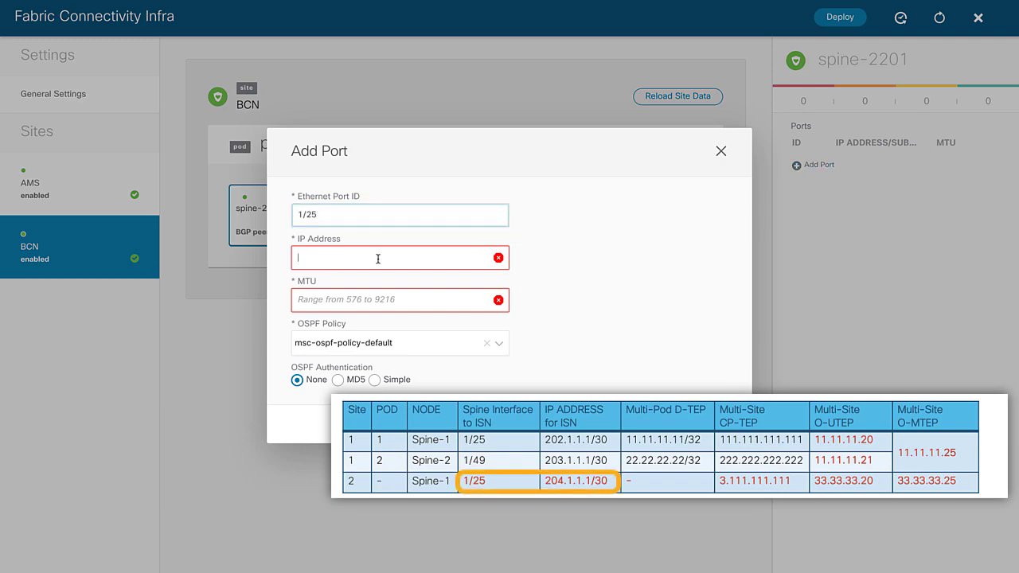
pyautogui.write('204.1.1.1/30')
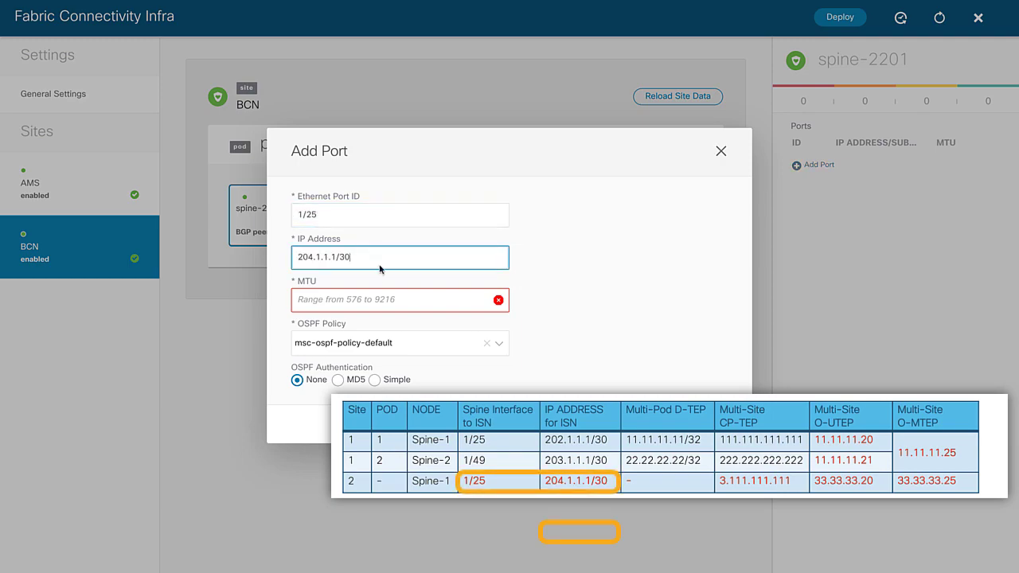
pyautogui.click(429, 302)
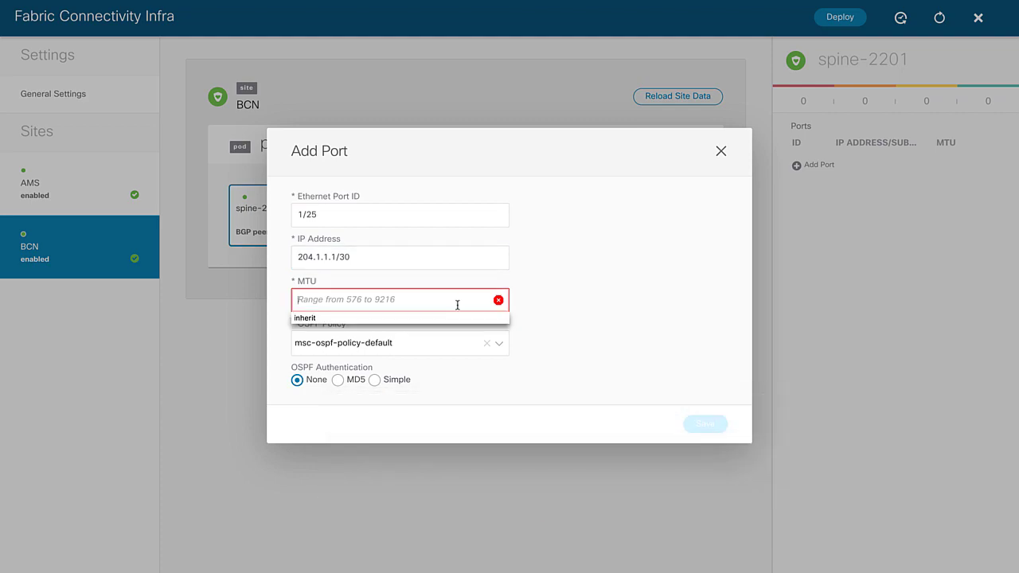
pyautogui.click(411, 320)
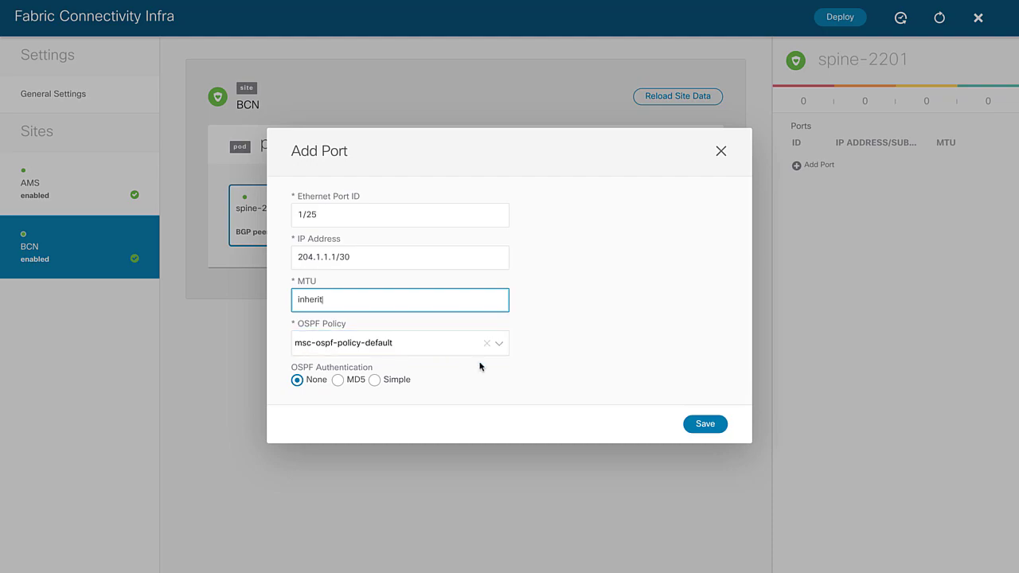
pyautogui.click(500, 345)
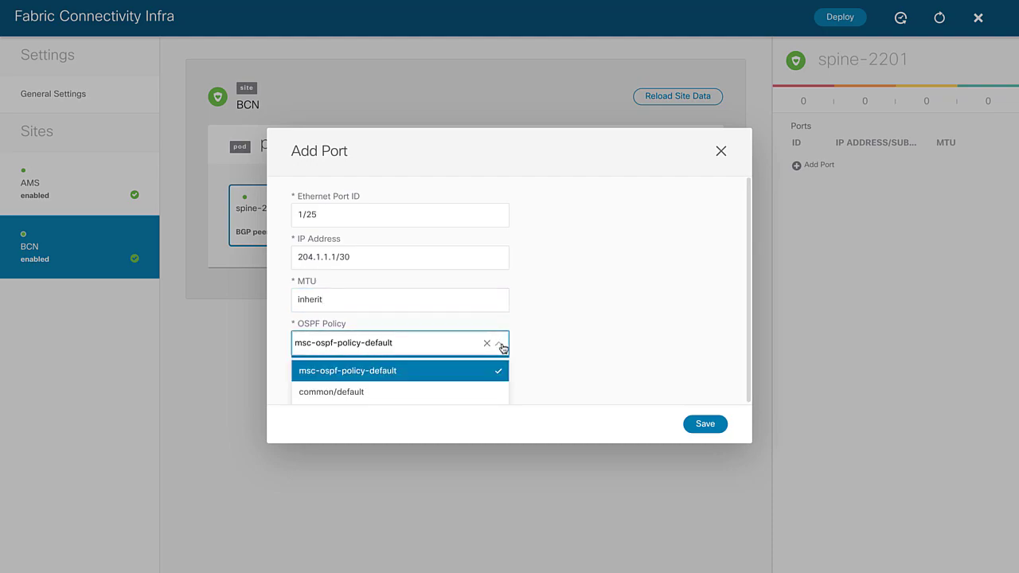
pyautogui.click(560, 346)
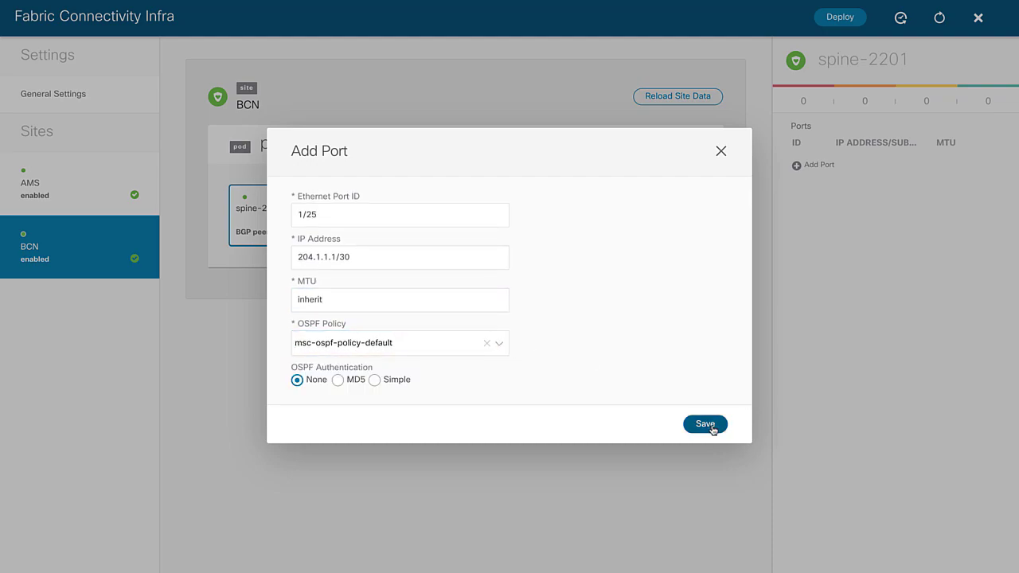
pyautogui.click(706, 424)
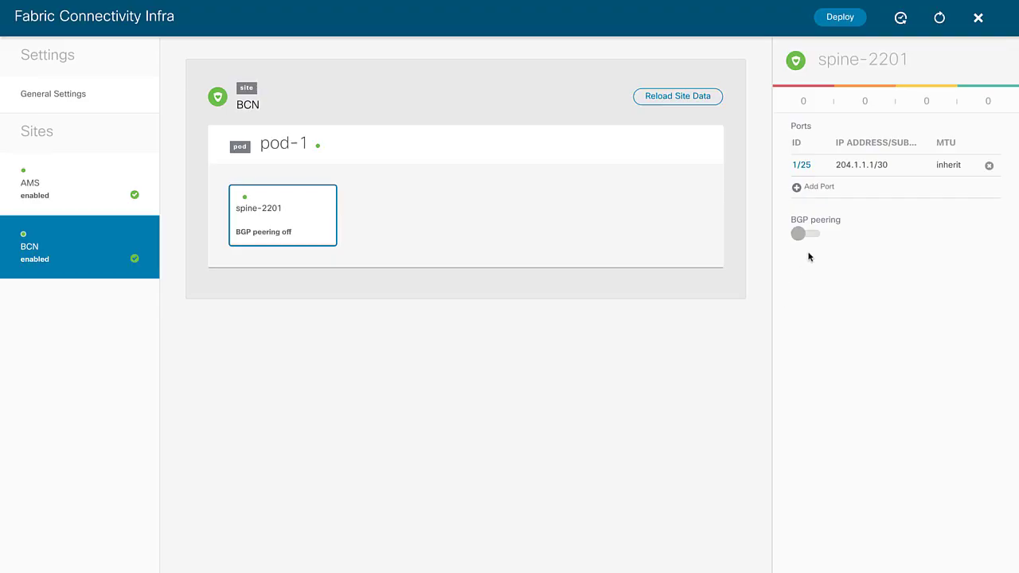
# Enable BGP peering on spine-2201 in BCN, set its BGP-EVPN Router-ID to 3.111.111.111 and switch off its route reflector option.
pyautogui.click(811, 234)
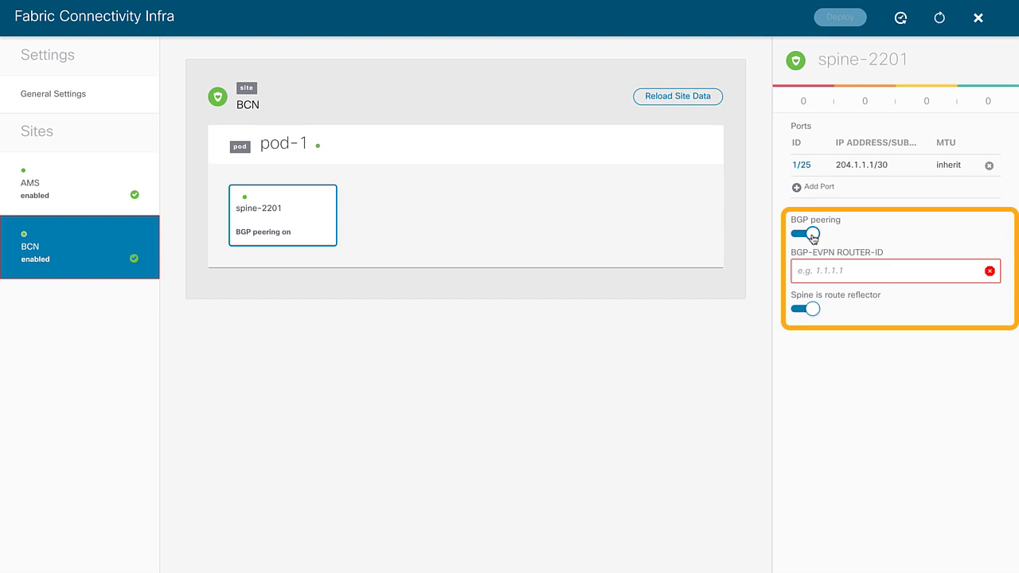
pyautogui.click(826, 279)
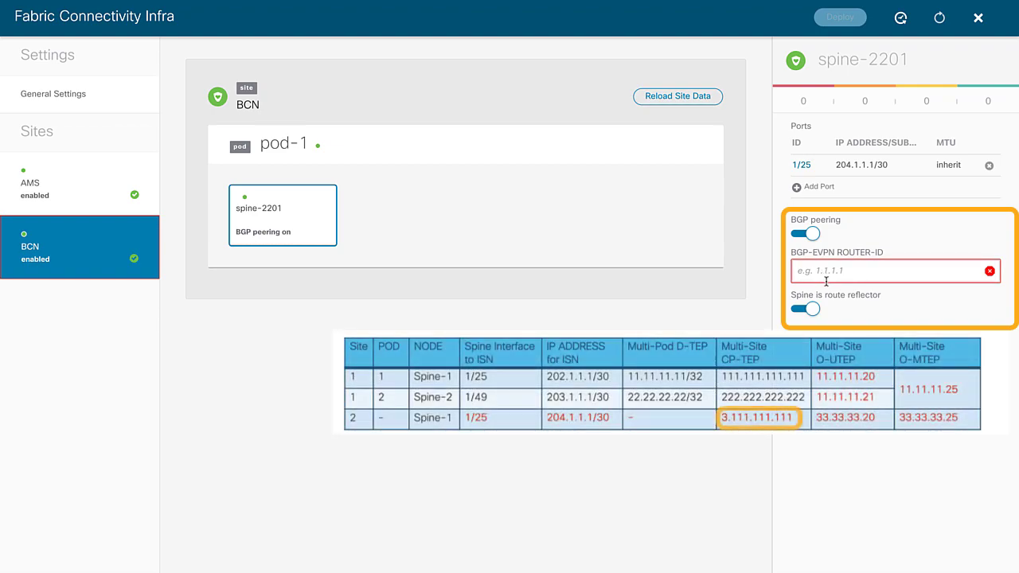
pyautogui.write('3.111.111.11')
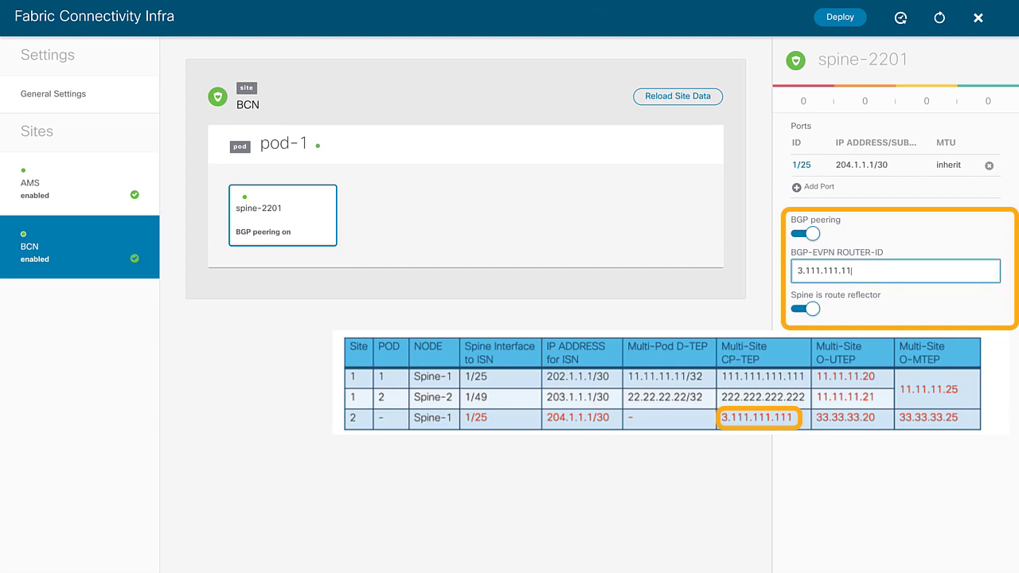
pyautogui.write('1')
pyautogui.click(797, 311)
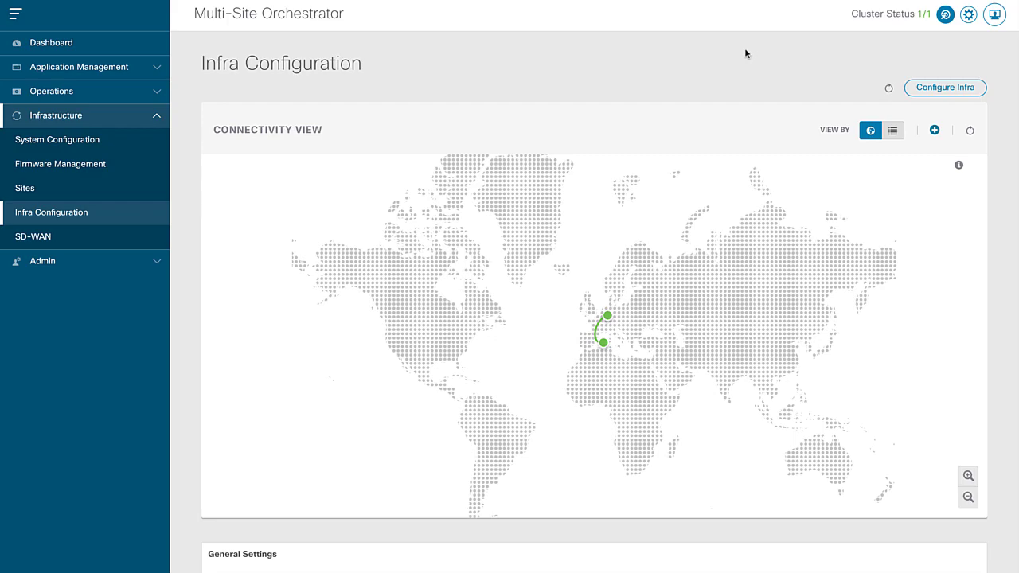
# Show the connectivity view as a list and check the connectivity state and infra settings of the AMS and BCN sites.
pyautogui.click(893, 132)
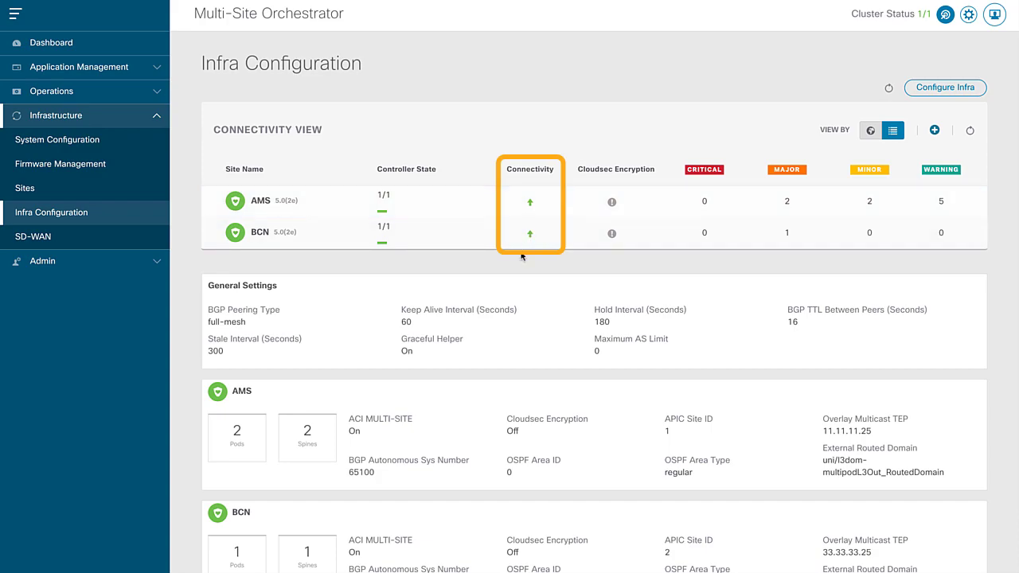
pyautogui.scroll(-1, 191, 338)
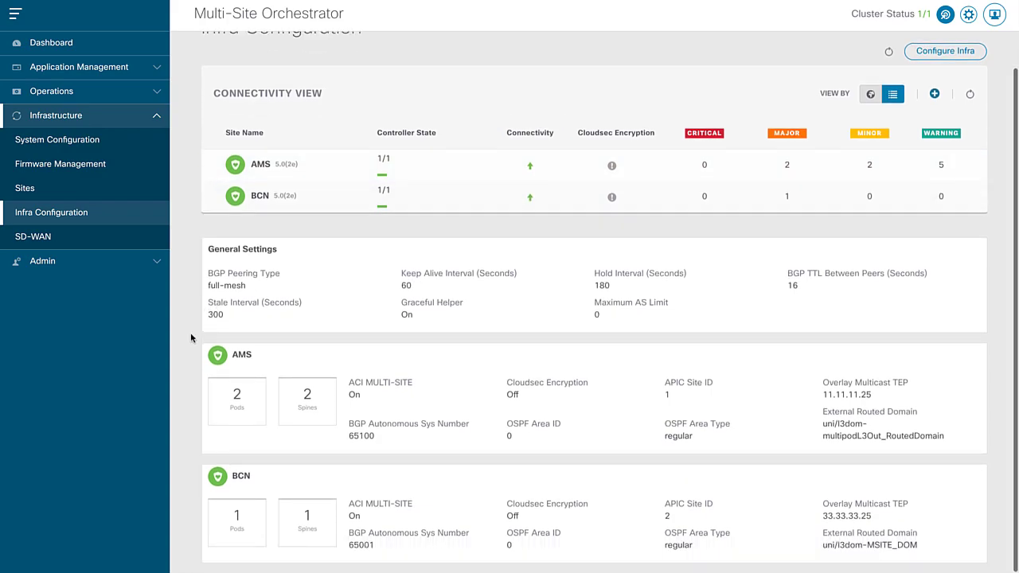